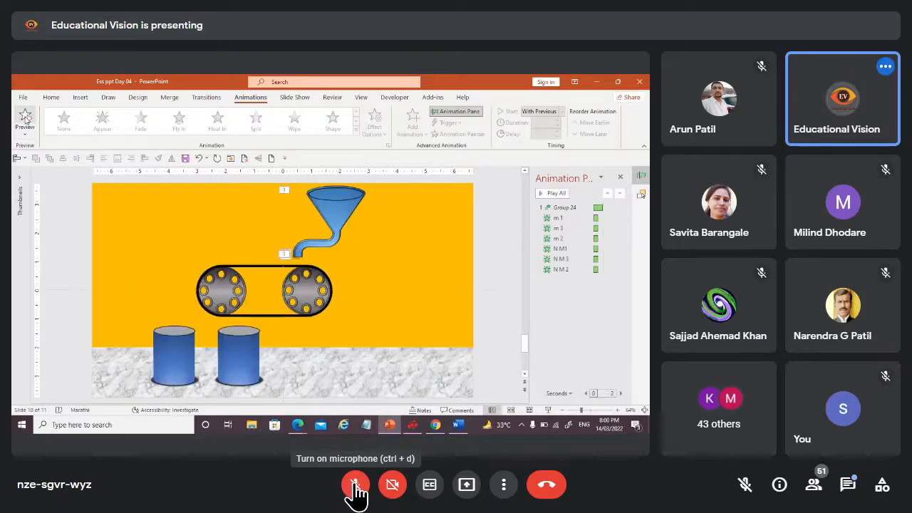
Step: Unmute the meeting microphone to speak and mute it again
click(355, 486)
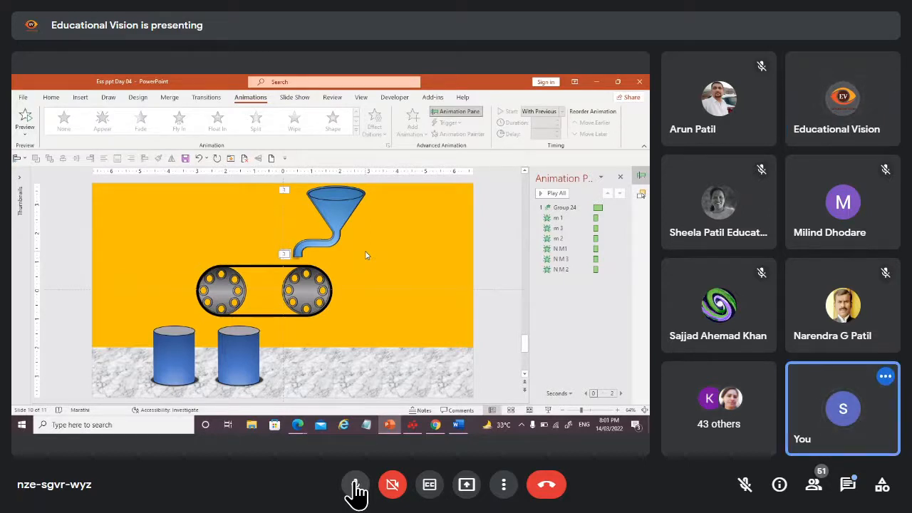
click(356, 487)
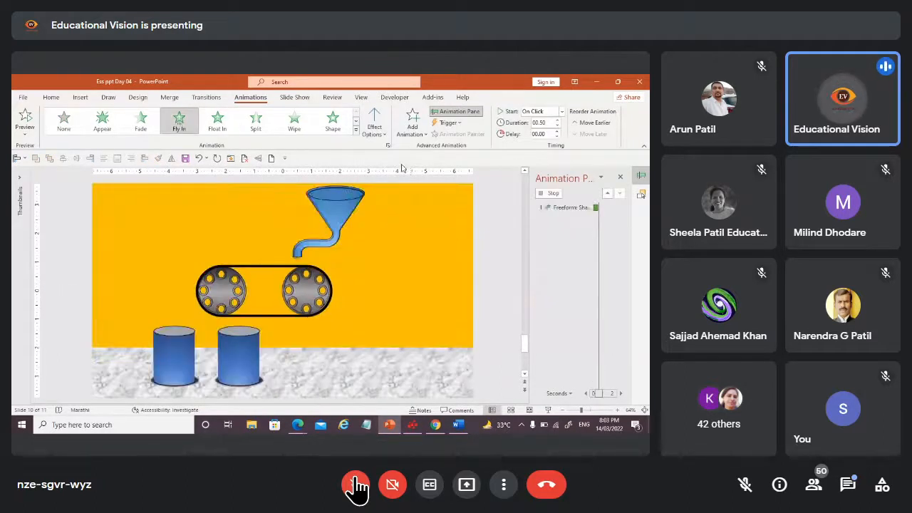
Step: Make the conveyor's right wheel fly in From Right and add a Spin emphasis animation to it
click(374, 121)
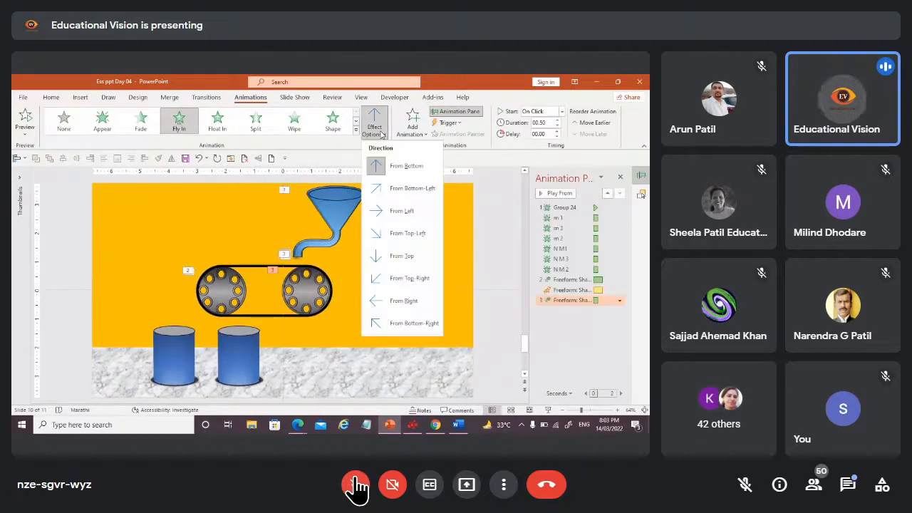
click(415, 305)
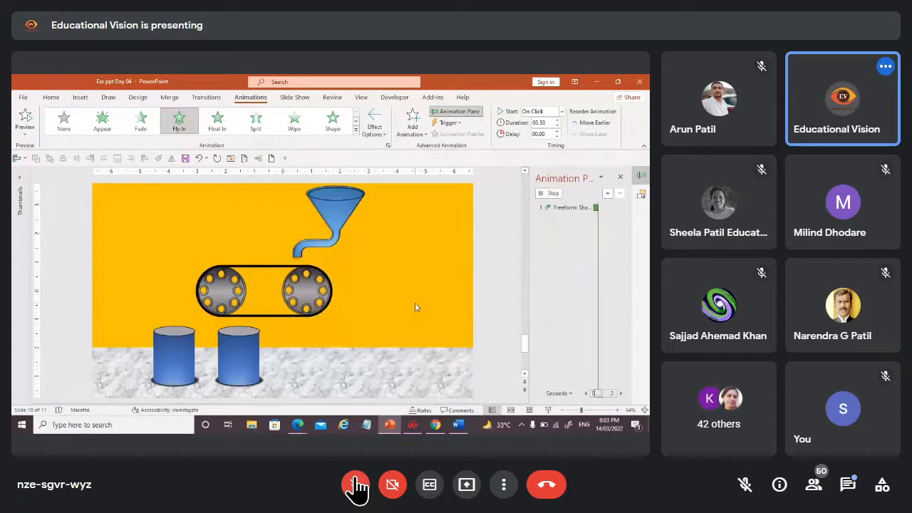
click(414, 137)
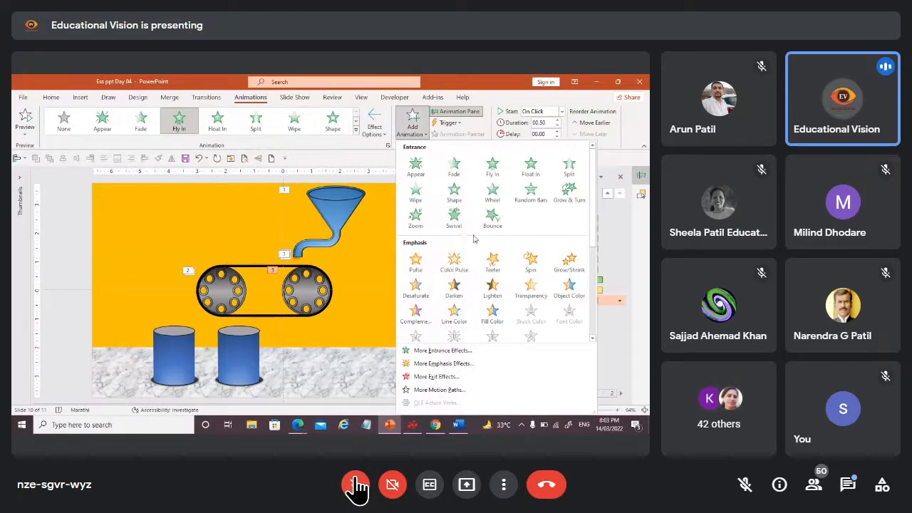
click(531, 265)
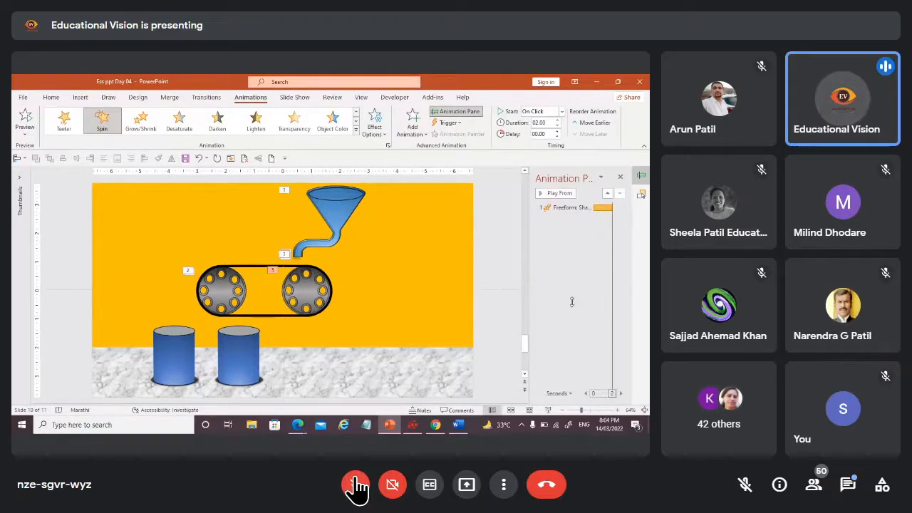
Step: Set the right wheel's Spin amount to 360° Counterclockwise in its effect options
click(619, 311)
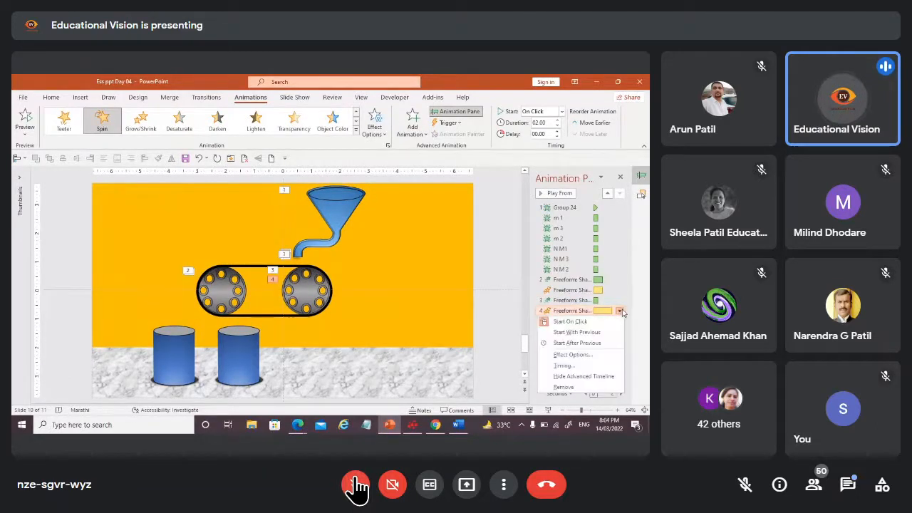
click(573, 355)
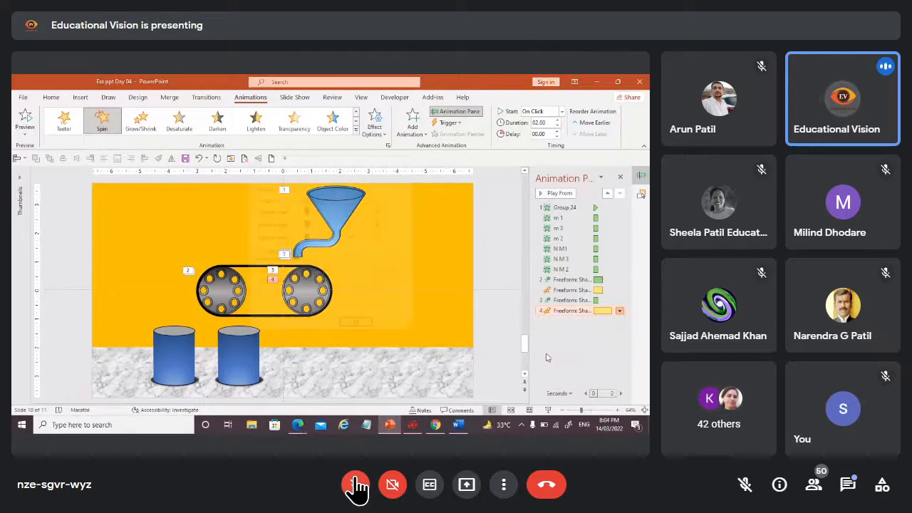
click(378, 198)
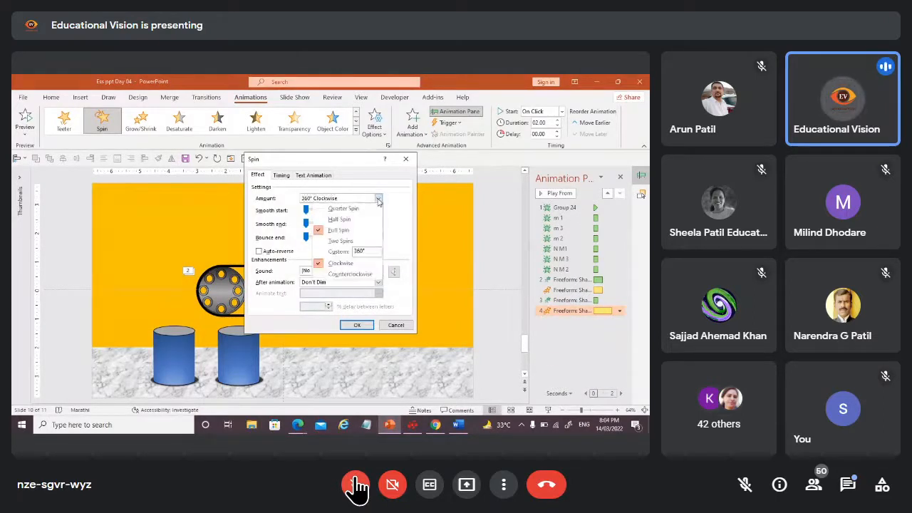
click(343, 275)
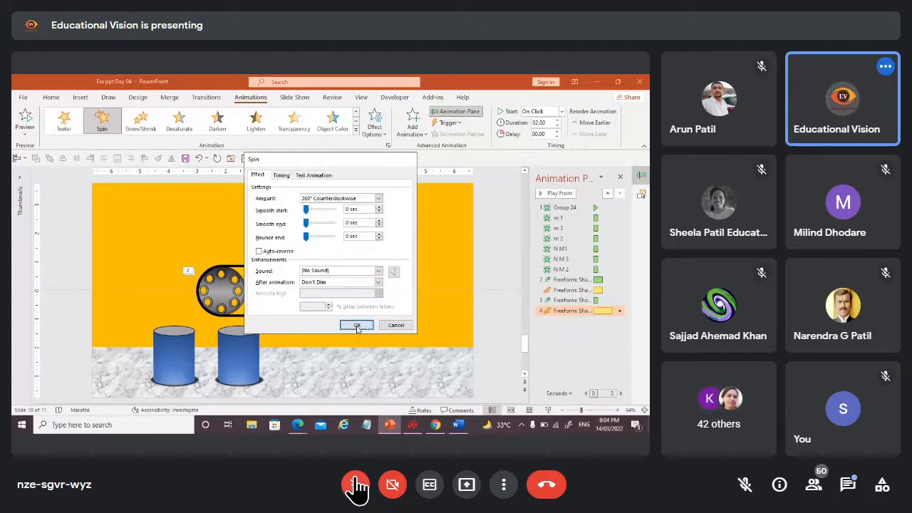
click(357, 326)
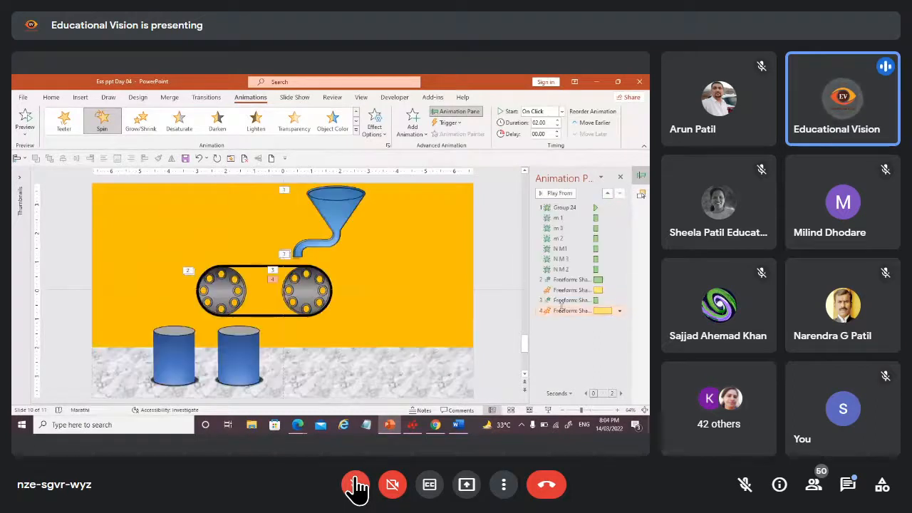
Step: Lengthen the duration of the right wheel's Fly In animation
click(568, 300)
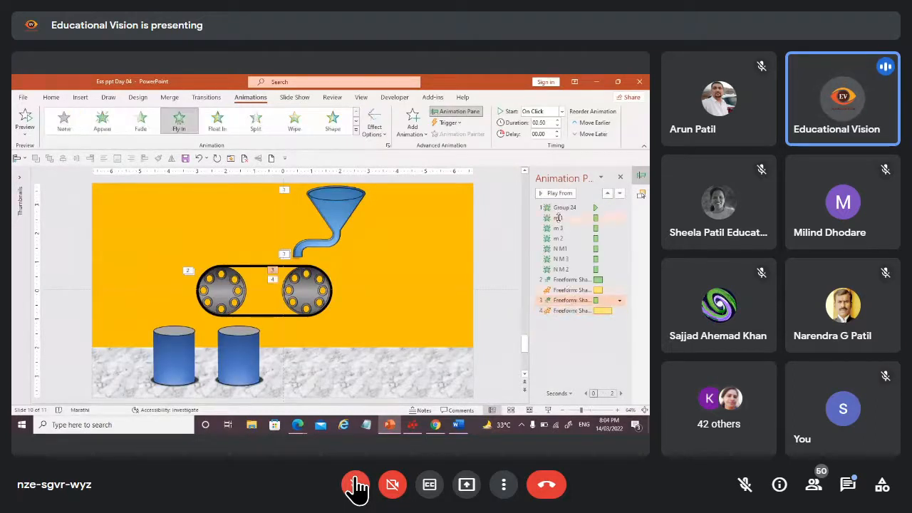
click(558, 120)
click(557, 120)
Step: Open the start and timing options for the right wheel's Spin animation
click(584, 312)
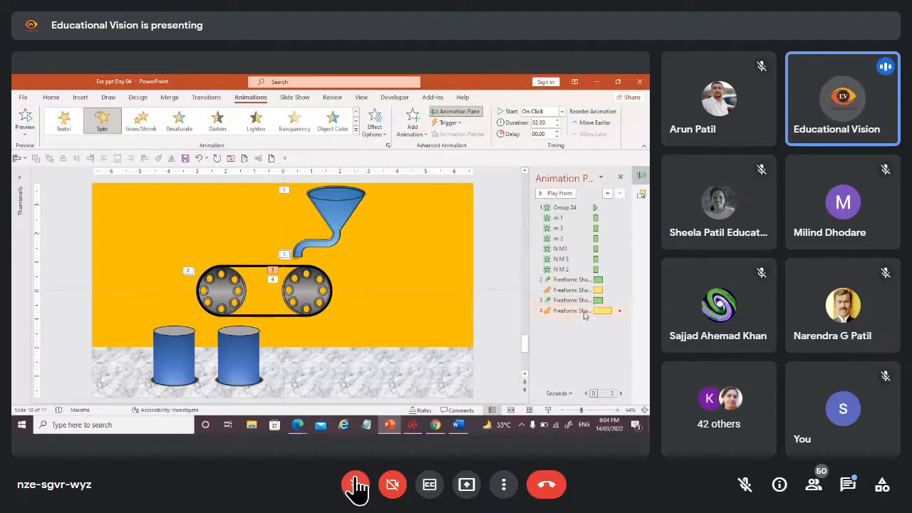
click(619, 312)
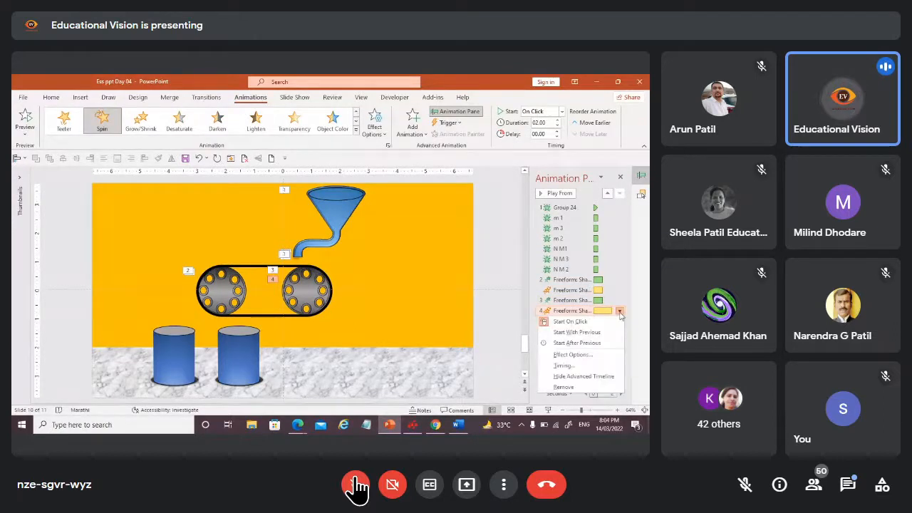
click(620, 312)
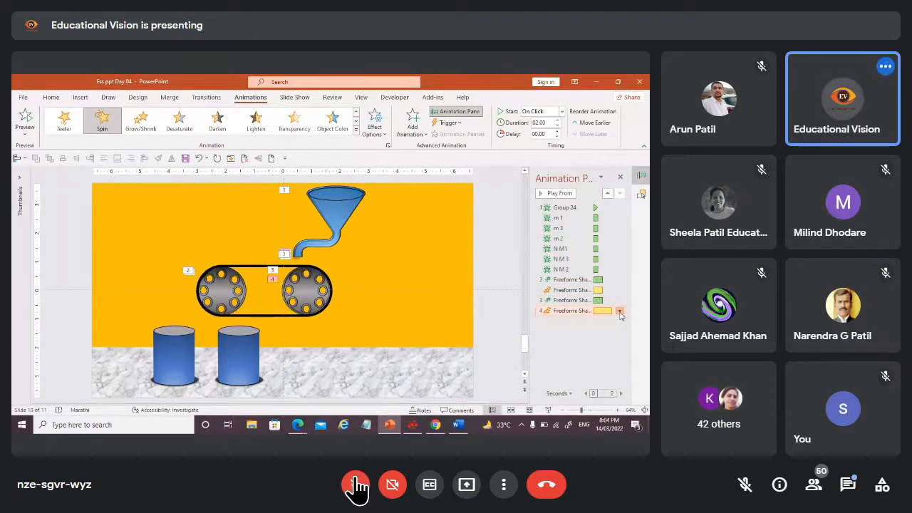
click(619, 312)
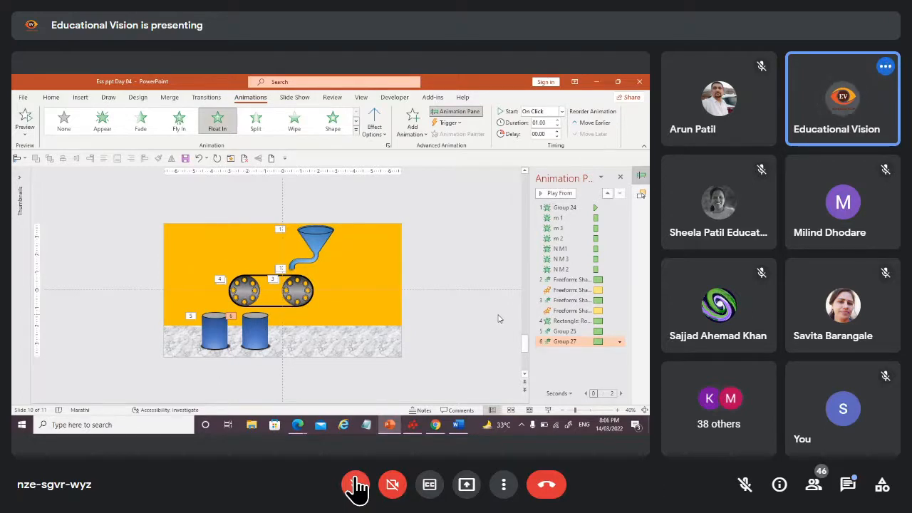
Step: Play the slide show from the current slide to check the machine's animations
click(294, 97)
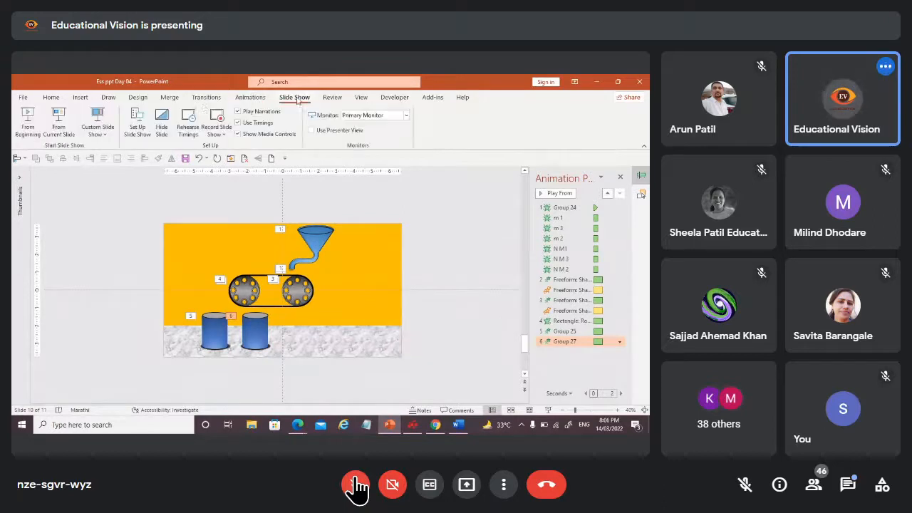
click(60, 125)
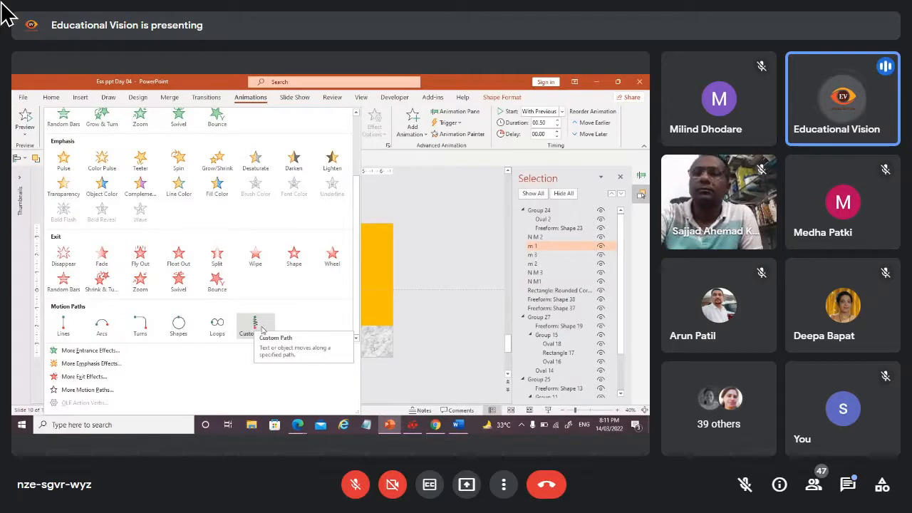
Step: Apply a Custom Path motion animation to the m 1 shape
click(254, 325)
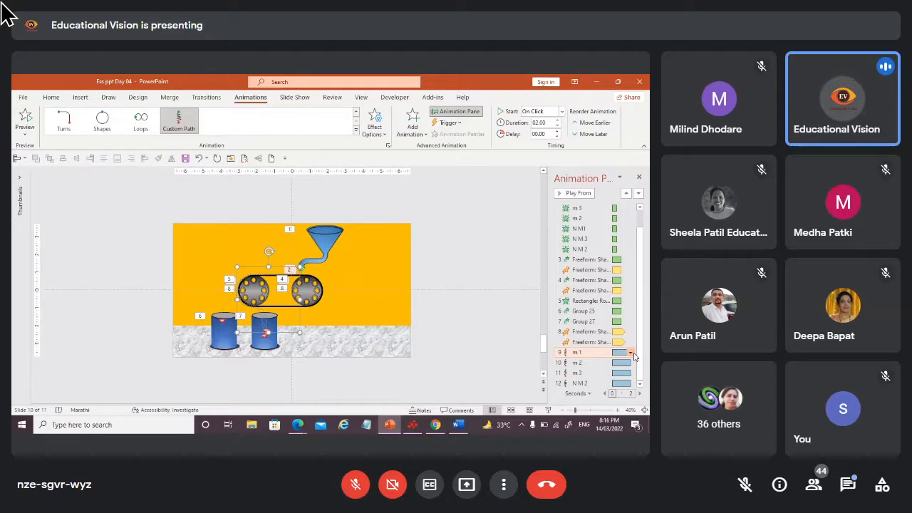
Step: Set the smooth end of m 1's Custom Path animation to 0 sec and reduce its smooth start
click(632, 353)
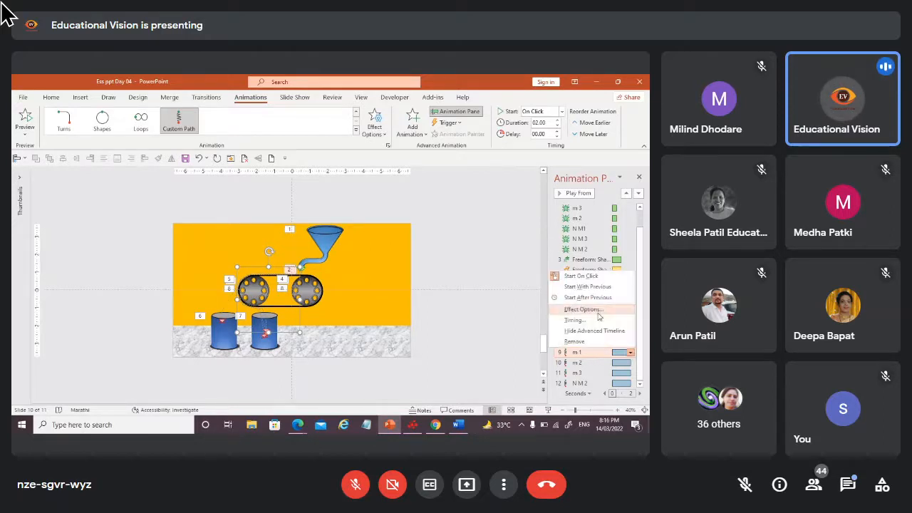
click(600, 311)
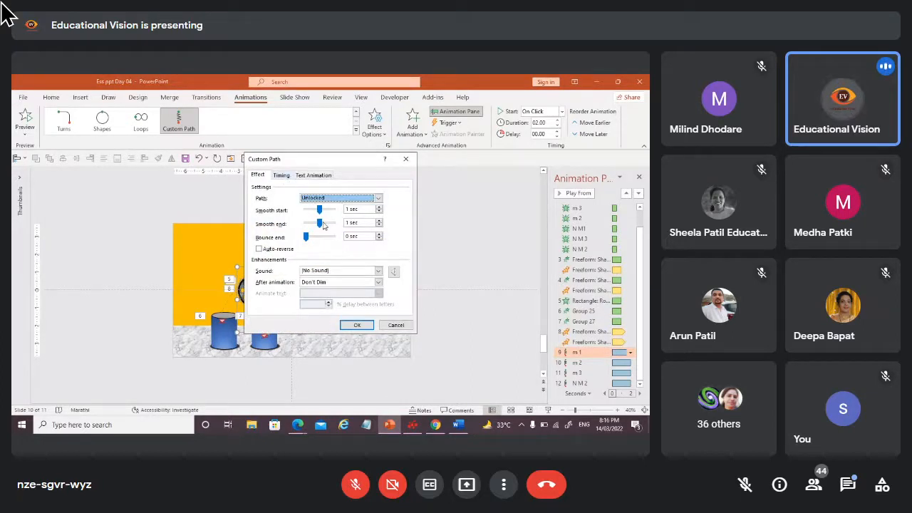
drag(323, 225, 329, 225)
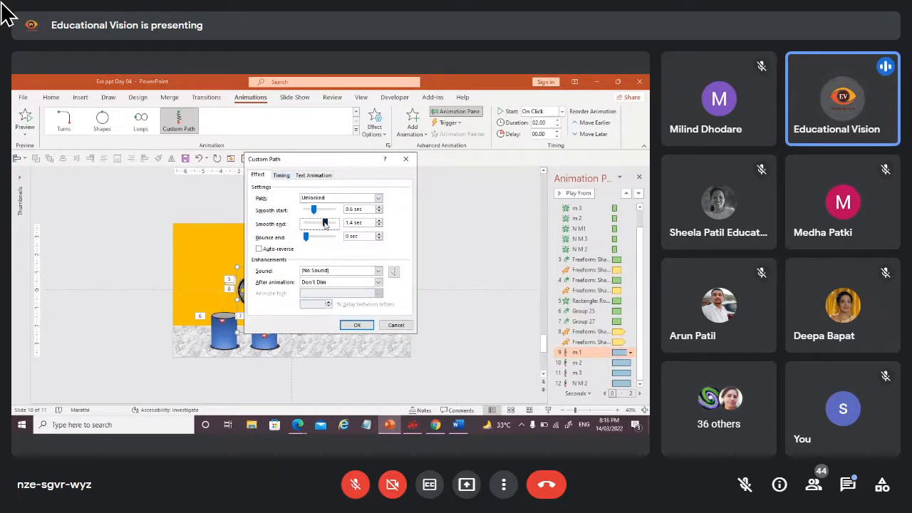
drag(316, 213, 311, 212)
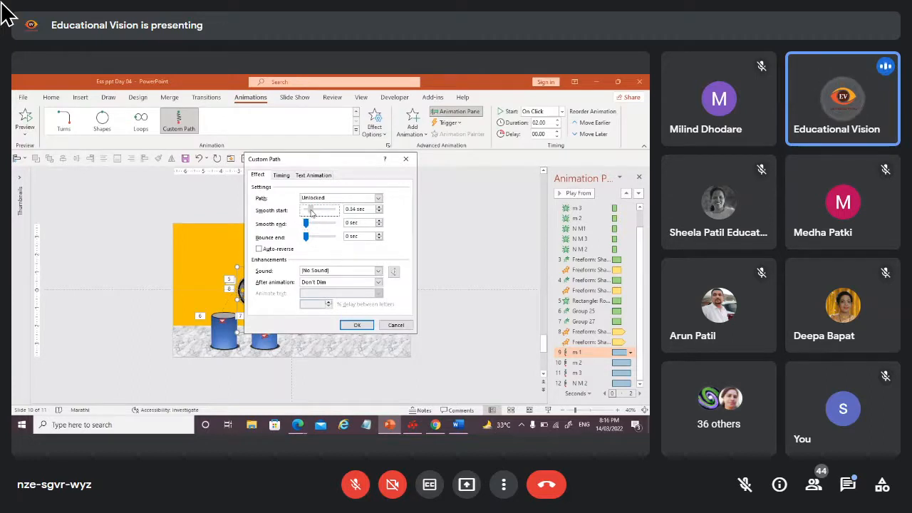
Step: Set m 1's Custom Path animation to repeat Until End of Slide
click(282, 176)
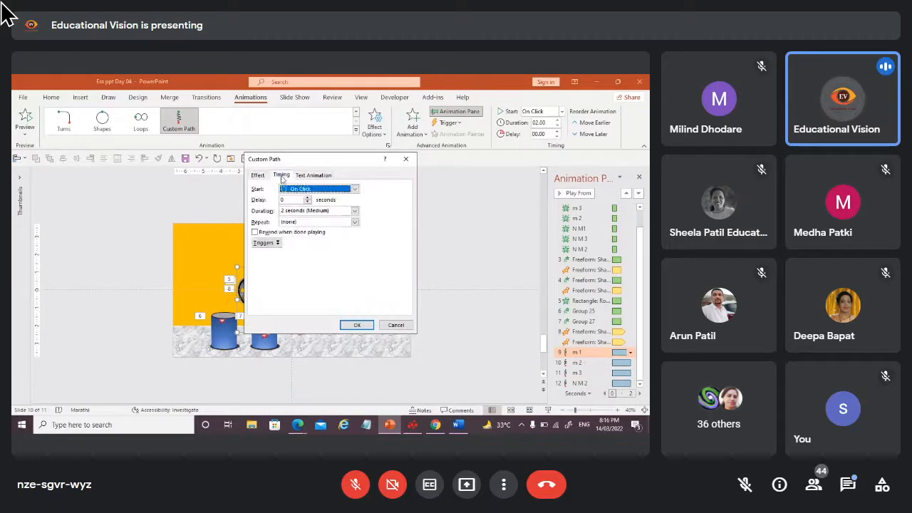
click(355, 222)
click(314, 273)
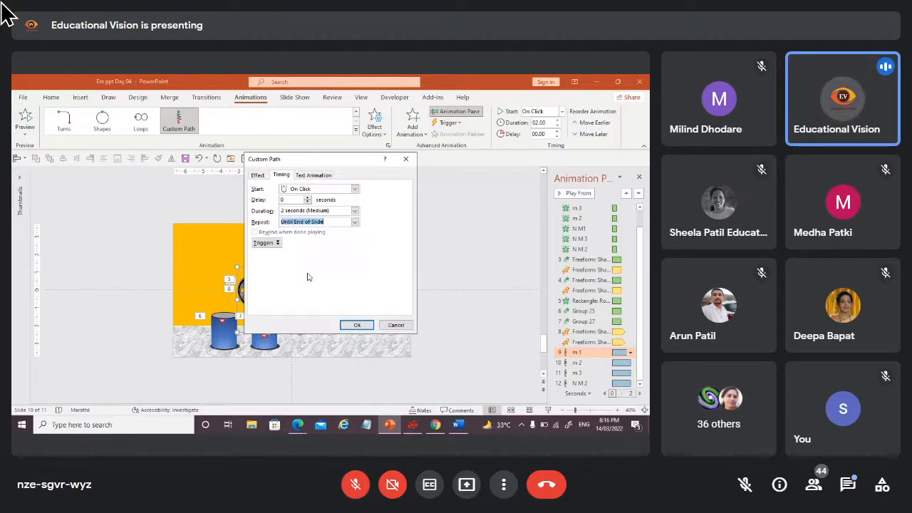
click(354, 325)
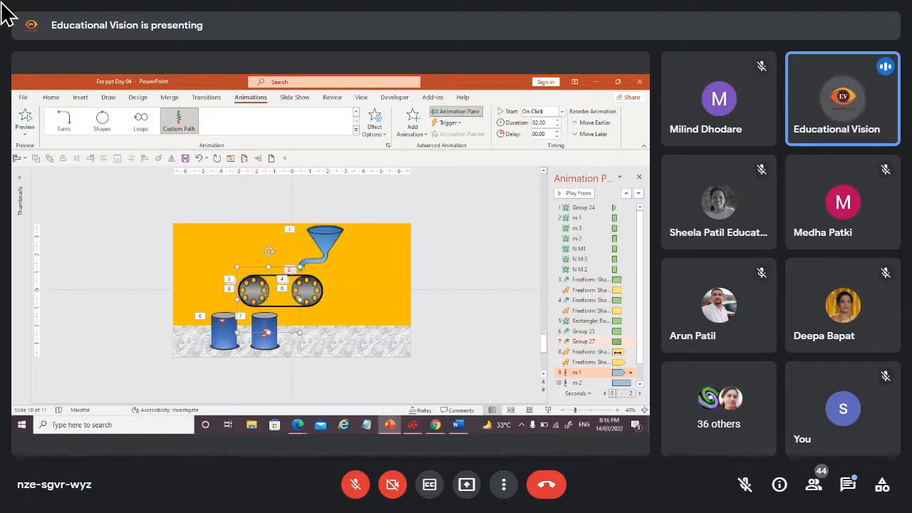
Step: Open the effect options of m 3's Custom Path animation and adjust its smooth end
scroll(639, 348, down, 1)
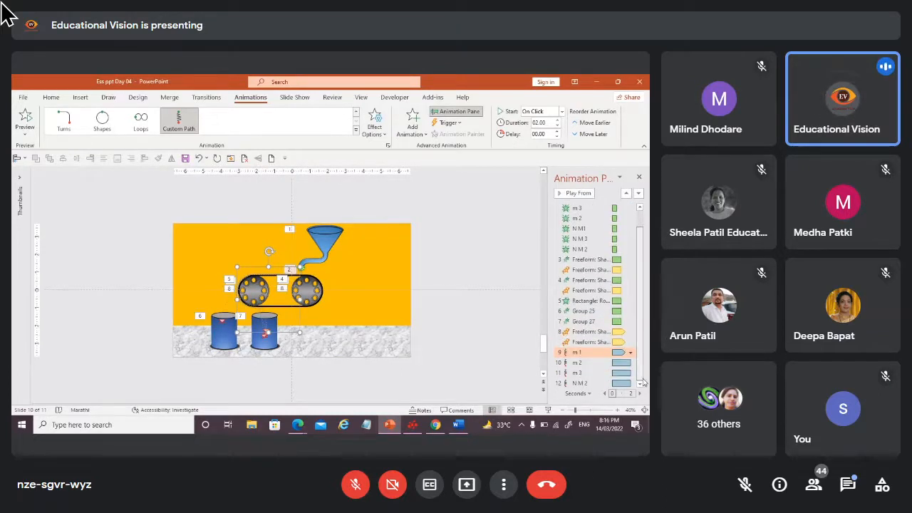
click(630, 365)
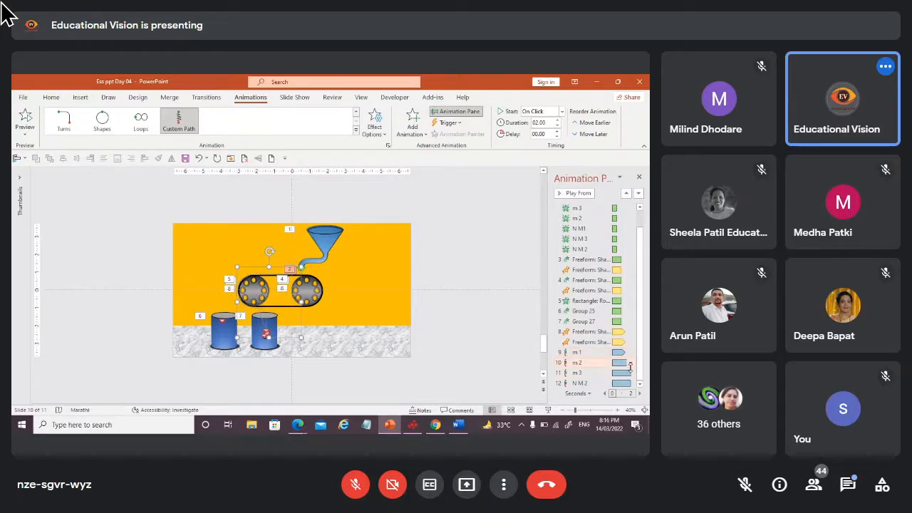
click(625, 383)
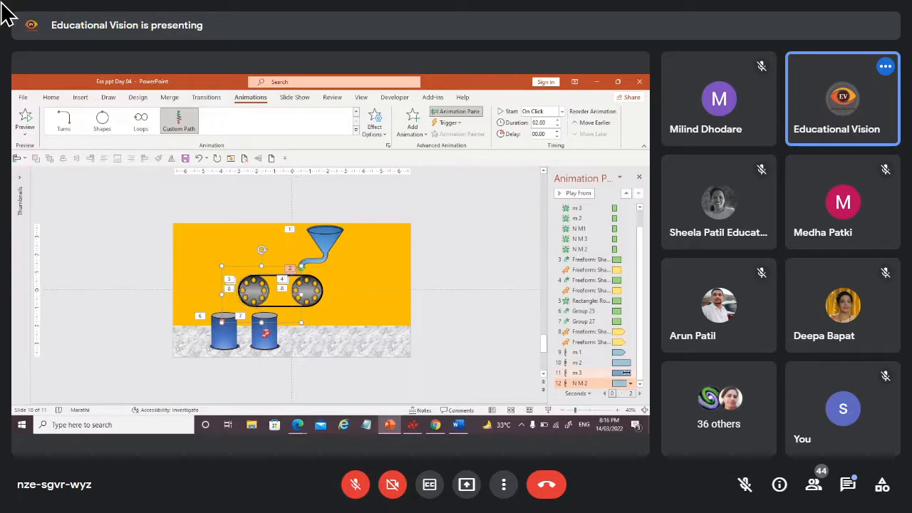
click(625, 362)
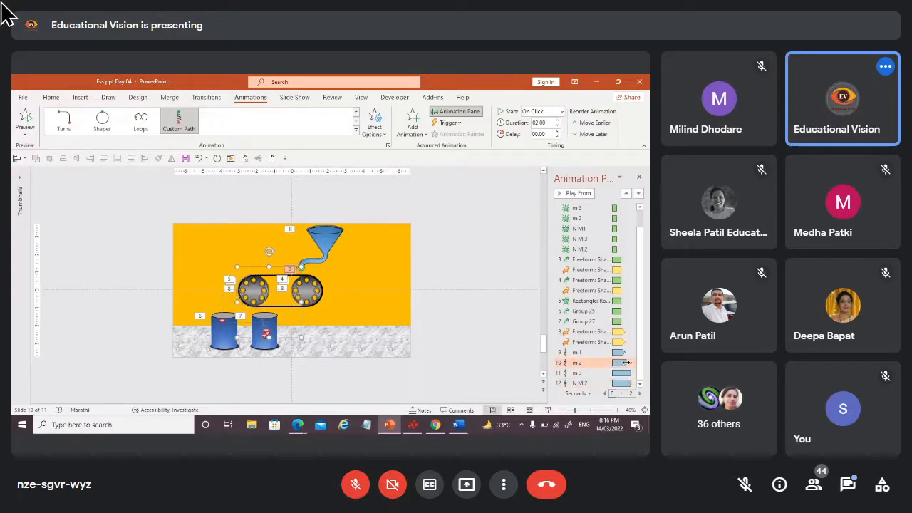
click(626, 373)
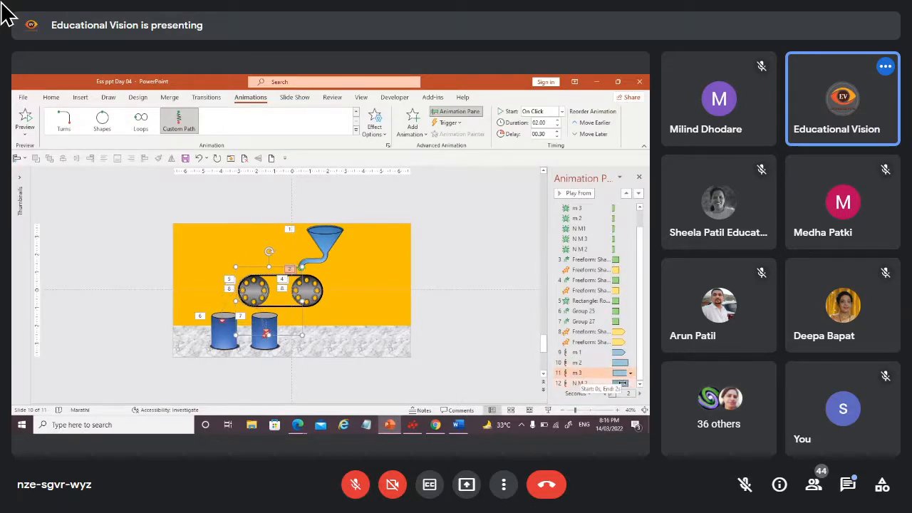
click(631, 373)
click(584, 330)
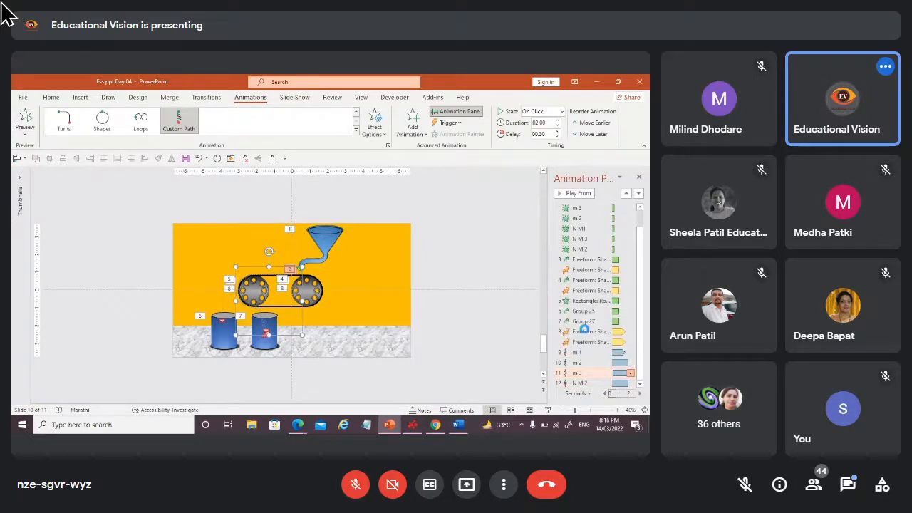
click(319, 224)
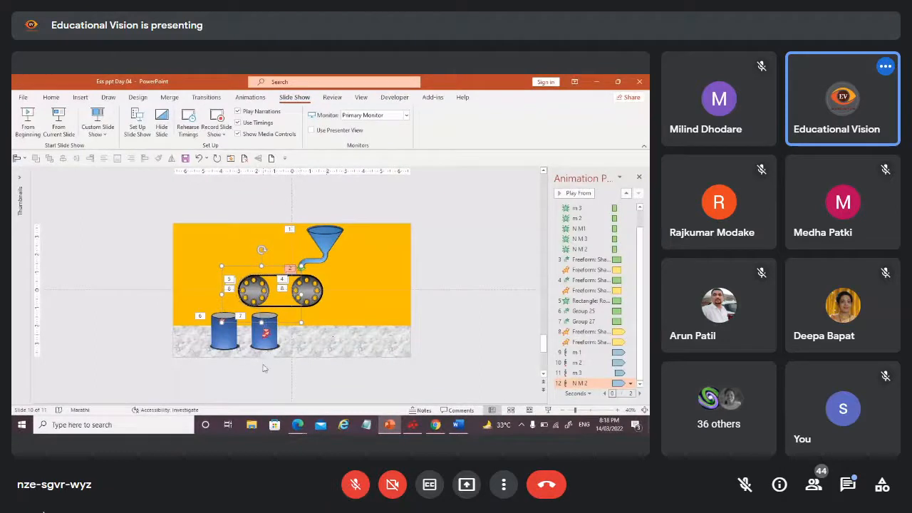
Step: Draw a rectangle about 1.4" wide and 1.36" high over the body of the left barrel
click(261, 372)
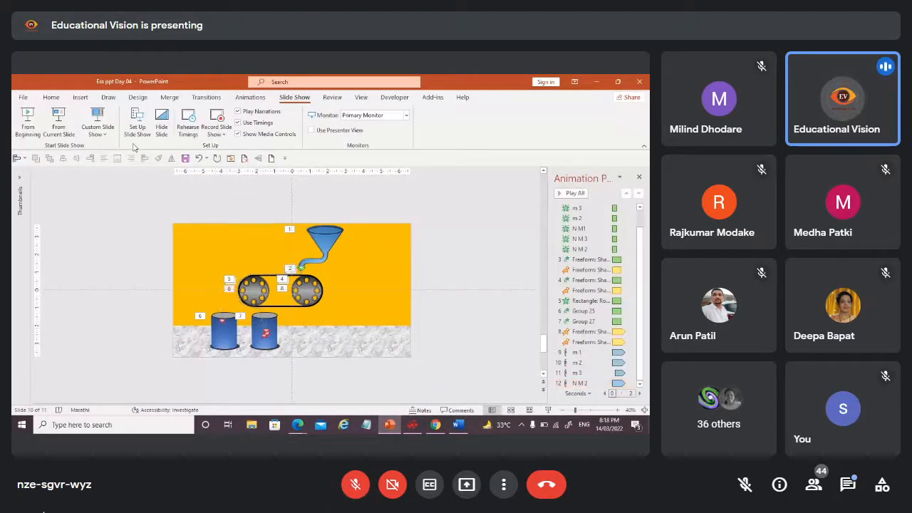
click(48, 100)
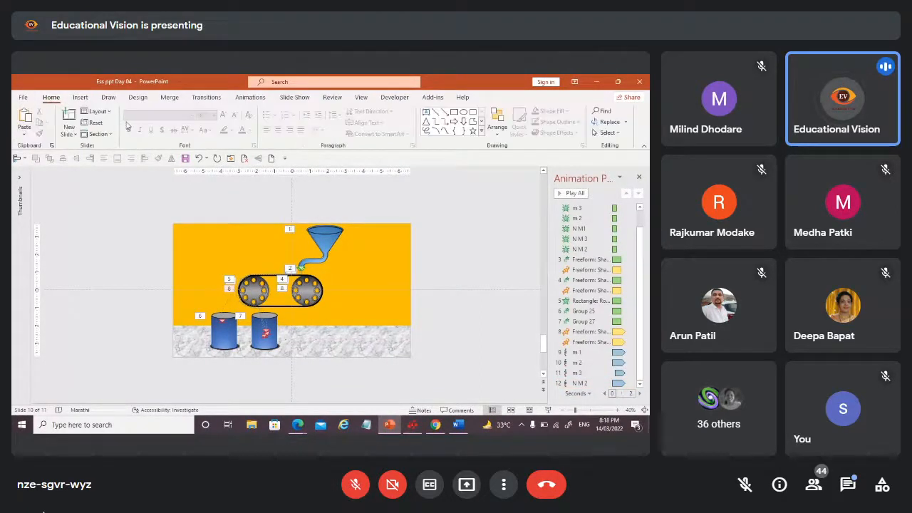
click(454, 130)
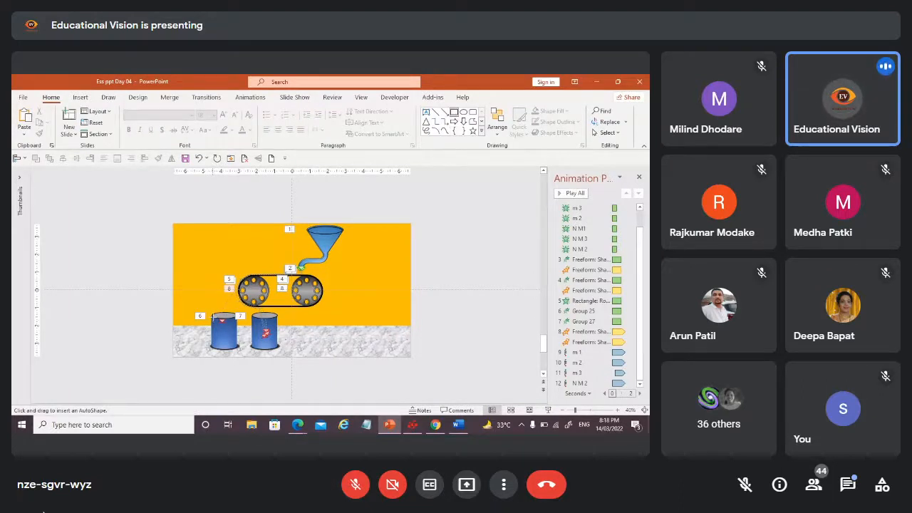
key(Escape)
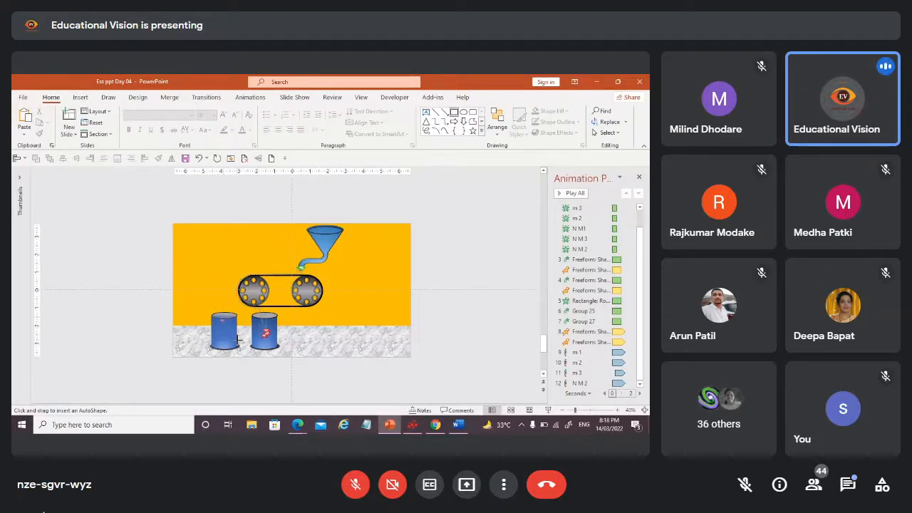
click(238, 343)
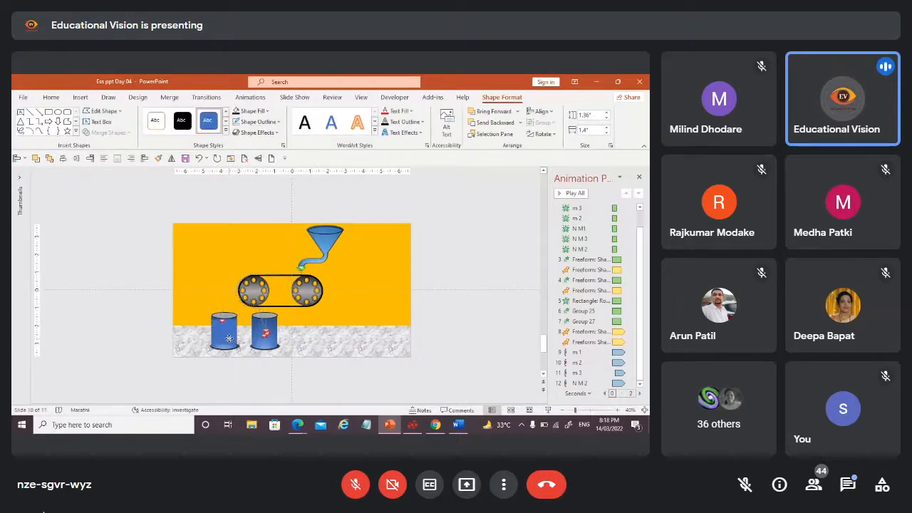
click(229, 340)
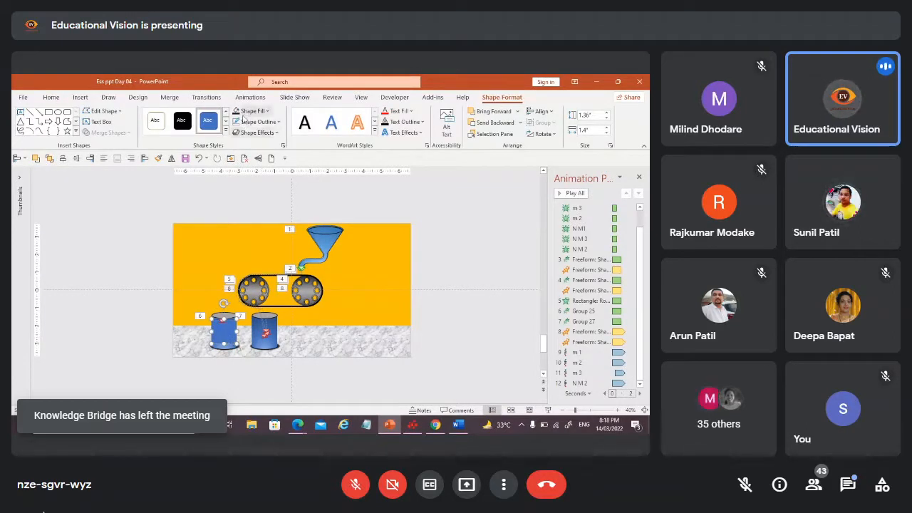
click(262, 112)
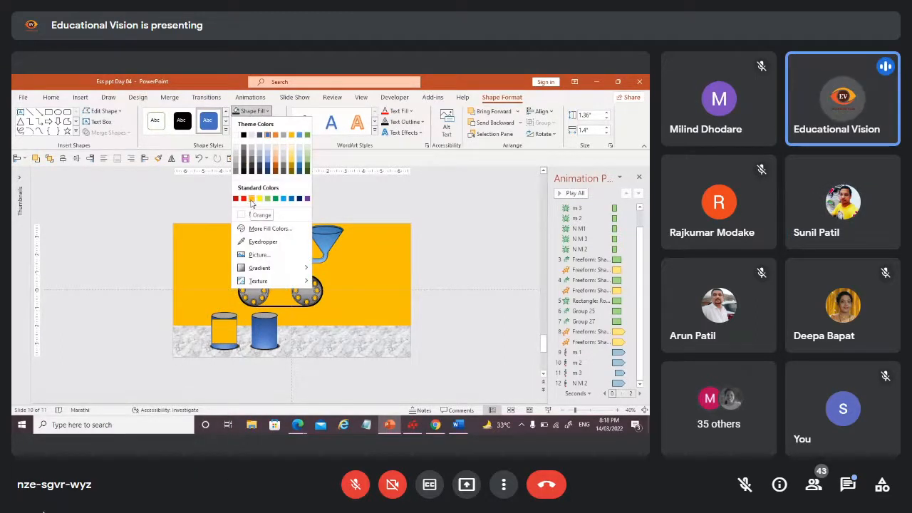
click(361, 218)
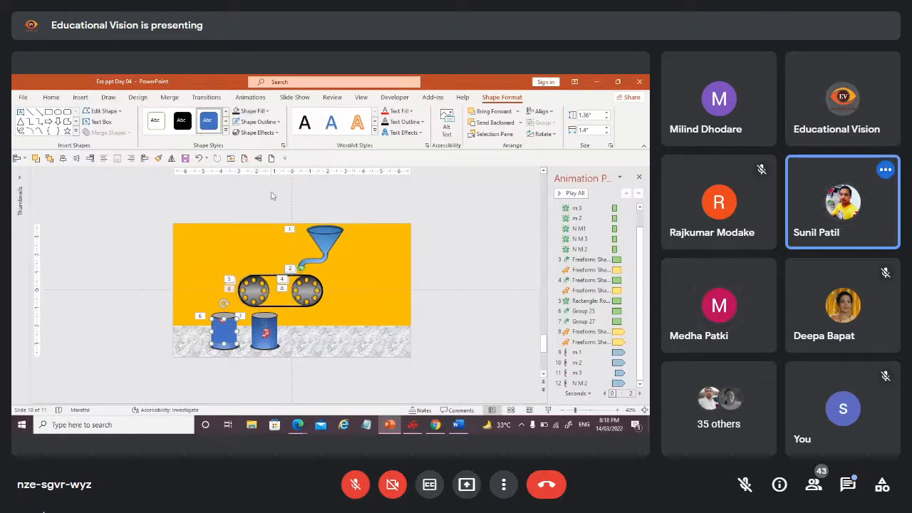
Step: Run the slide show from the current slide to check how the machine's animations play
click(296, 99)
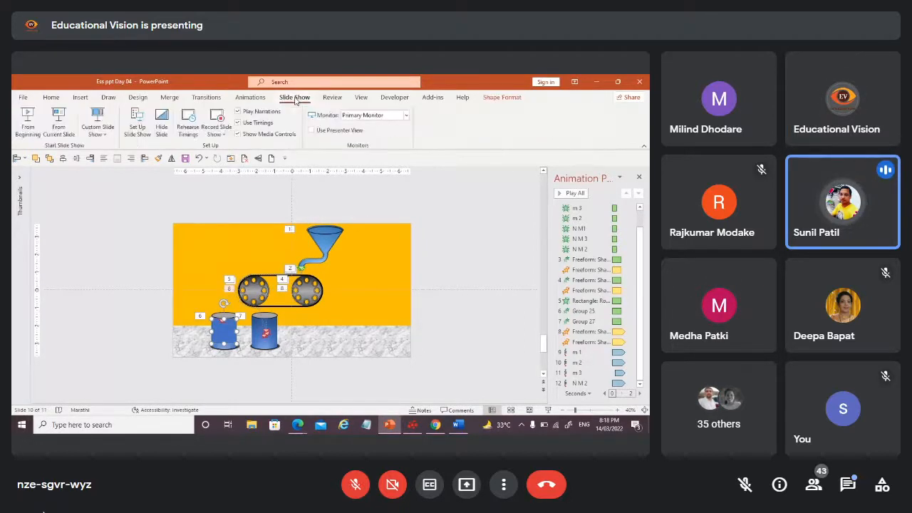
click(60, 130)
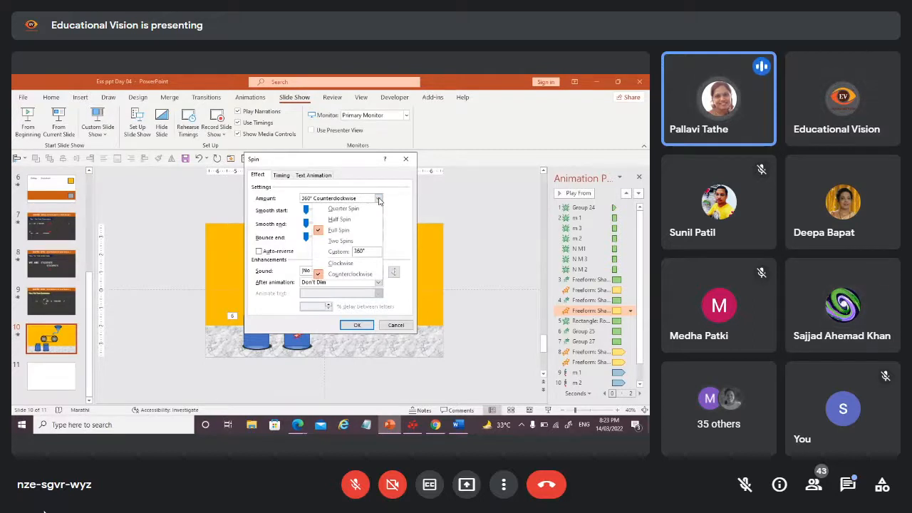
Step: Set the Spin animation of the right conveyor wheel to Clockwise and replay the slide show from the current slide
click(343, 265)
click(353, 326)
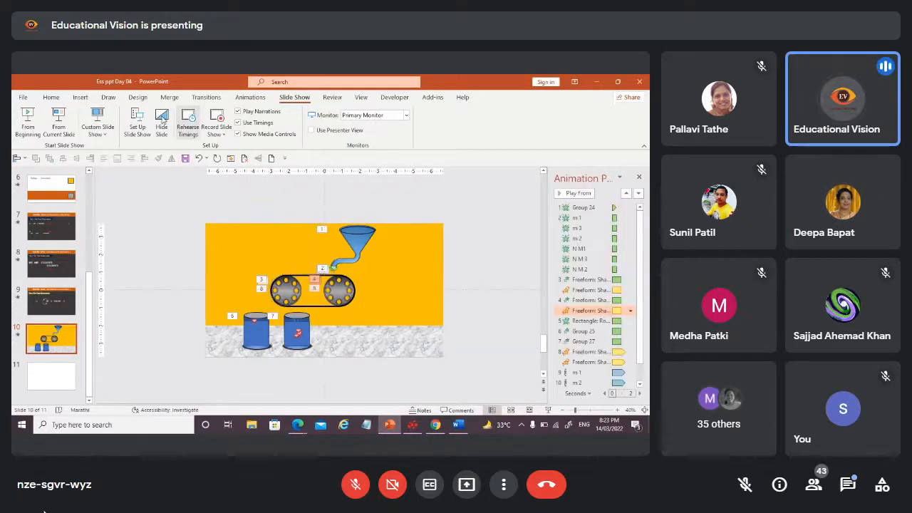
click(57, 123)
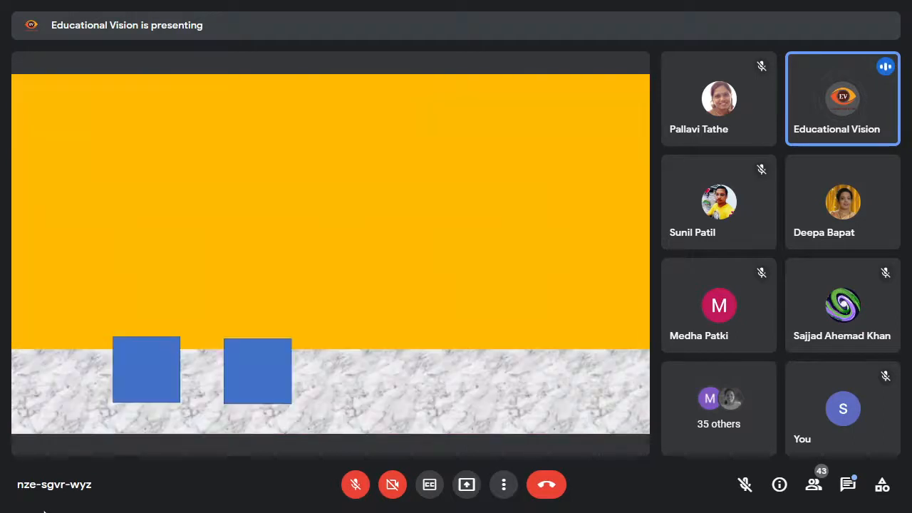